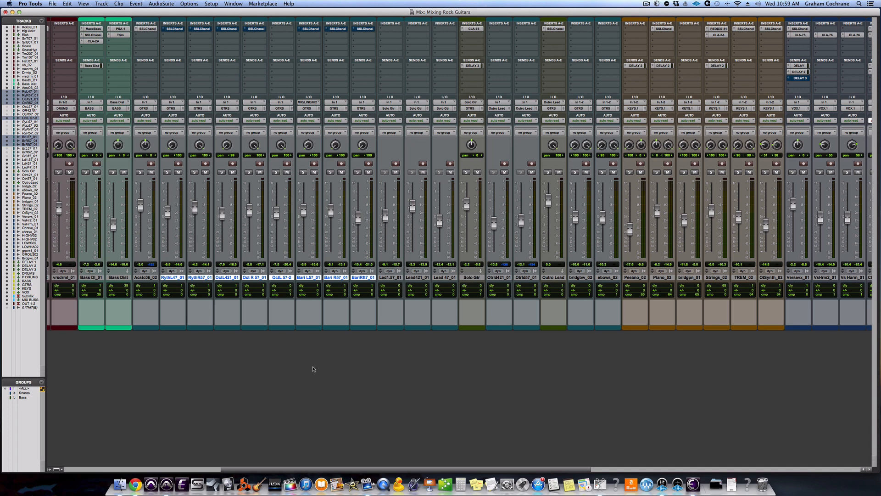
Play the song and repeatedly toggle bypass on the selected guitar tracks' SSLChannel inserts to compare the sound with and without EQ.
{"action": "key", "text": "space"}
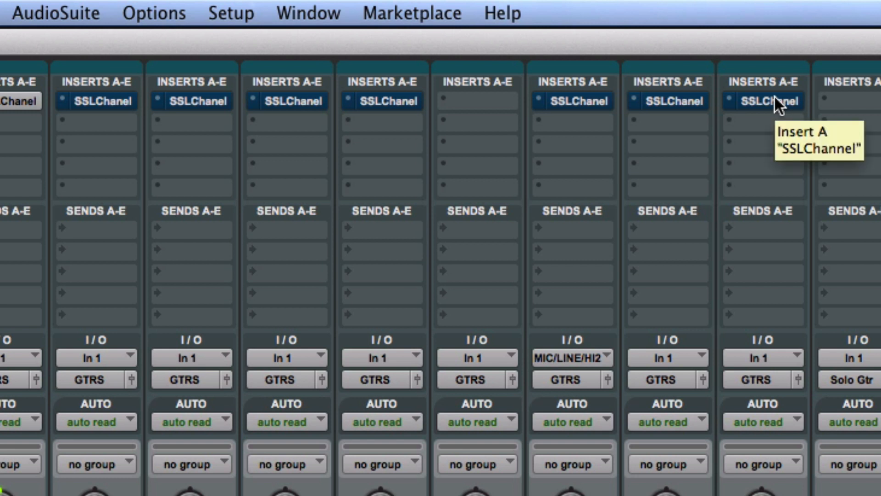
{"action": "left_click", "coordinate": [774, 97], "text": "alt+super"}
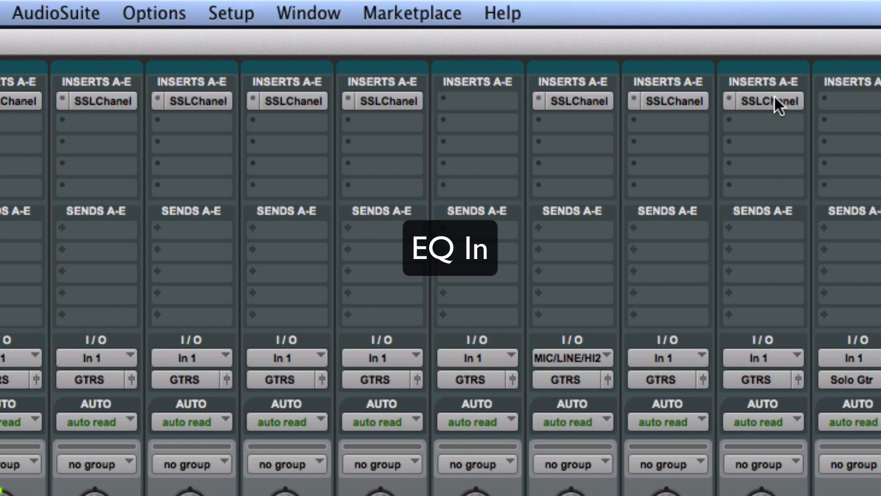
{"action": "left_click", "coordinate": [774, 97], "text": "alt+super"}
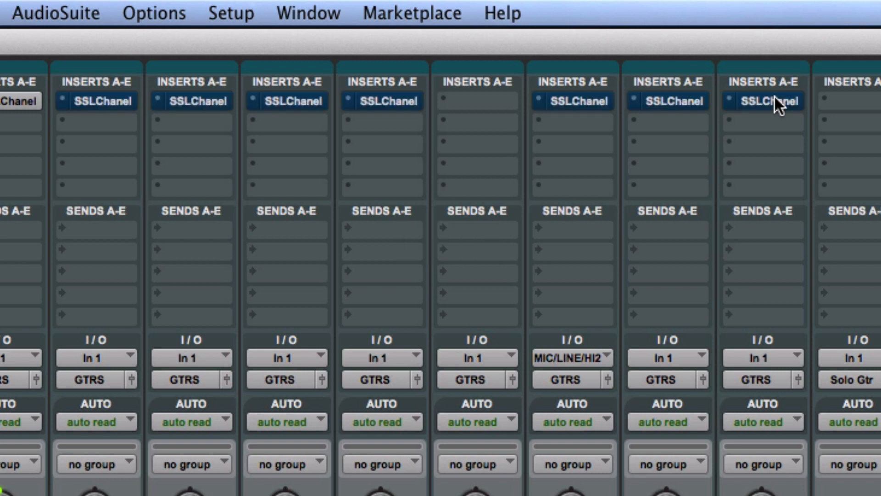
{"action": "left_click", "coordinate": [774, 97], "text": "alt+super"}
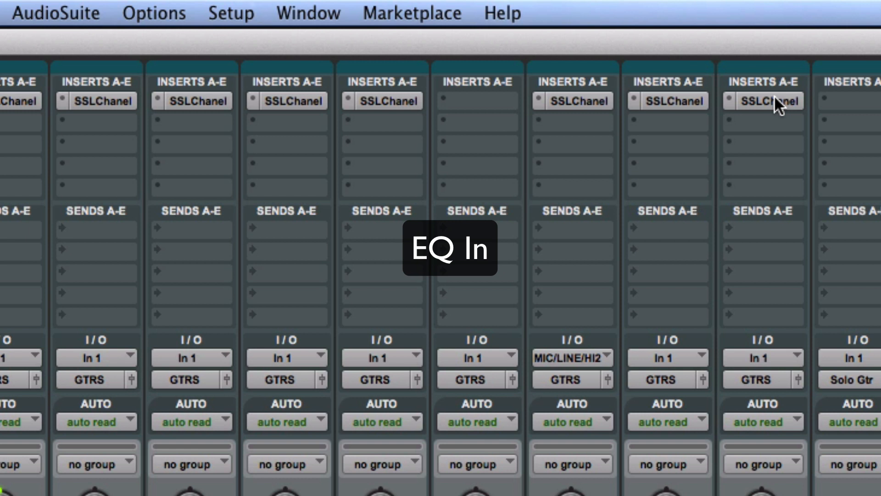
{"action": "left_click", "coordinate": [774, 101], "text": "alt+super"}
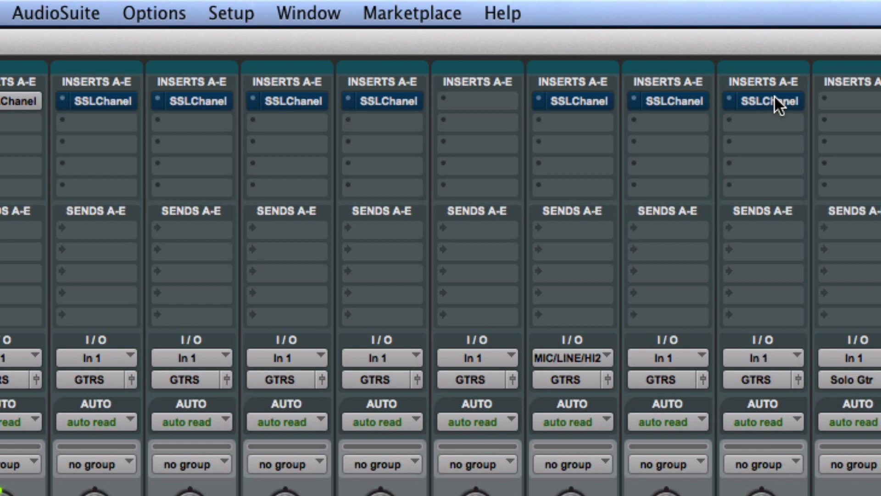
{"action": "left_click", "coordinate": [775, 97], "text": "alt+super"}
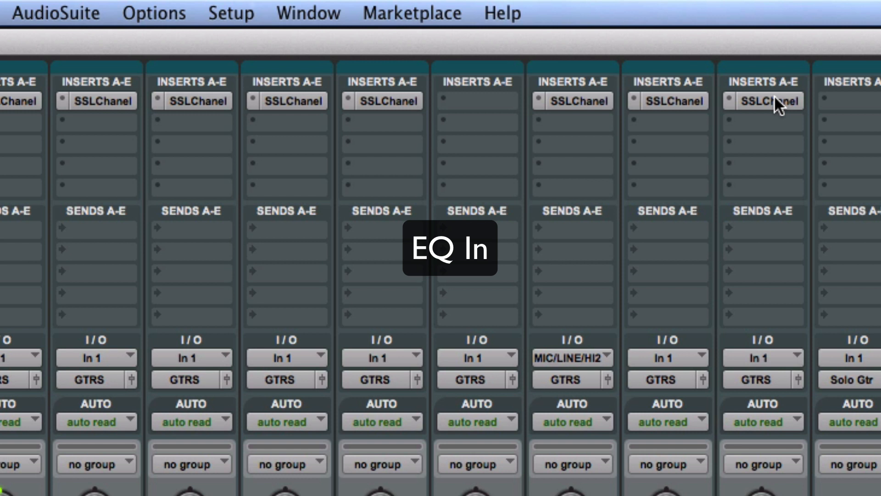
{"action": "left_click", "coordinate": [774, 95], "text": "alt+super"}
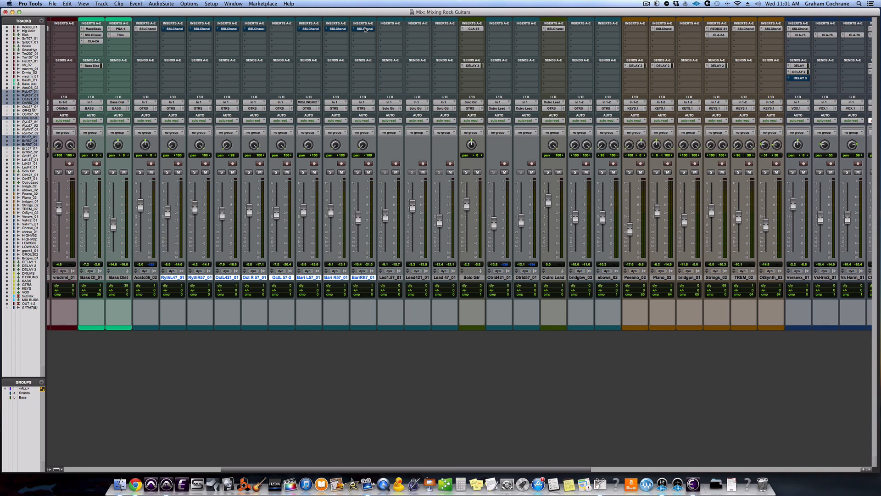
Solo the RythL47_01 and RythR57_01 rhythm guitar tracks and play them.
{"action": "left_click", "coordinate": [167, 172]}
{"action": "left_click", "coordinate": [194, 172]}
{"action": "key", "text": "space"}
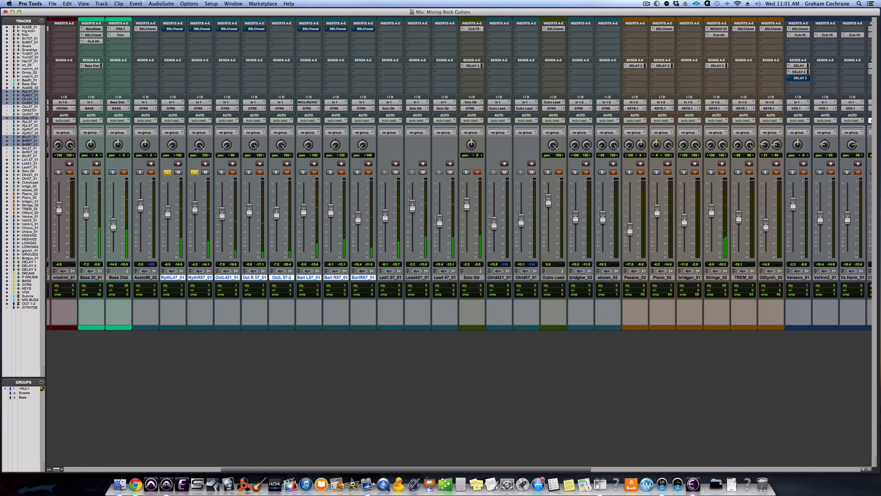
Open the SSLChannel plug-ins of RythL47_01 and RythR57_01 side by side and examine their EQ band settings.
{"action": "left_click", "coordinate": [176, 30]}
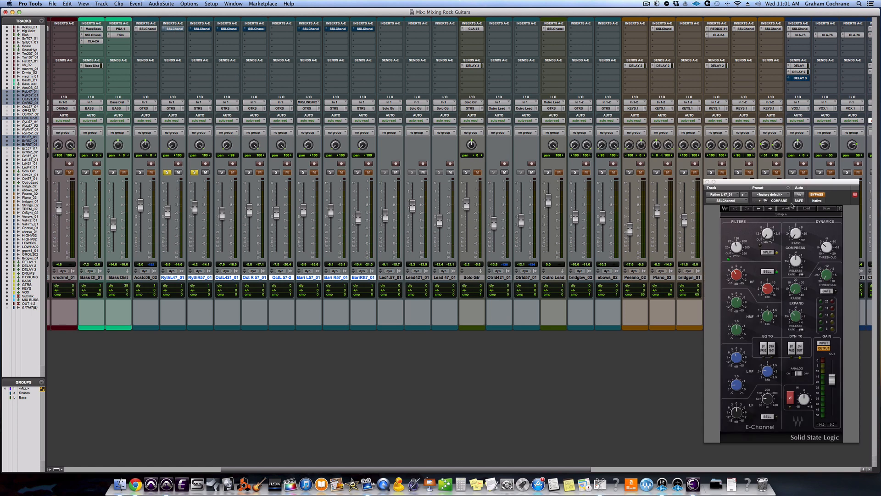
{"action": "left_click_drag", "start_coordinate": [772, 184], "coordinate": [213, 186]}
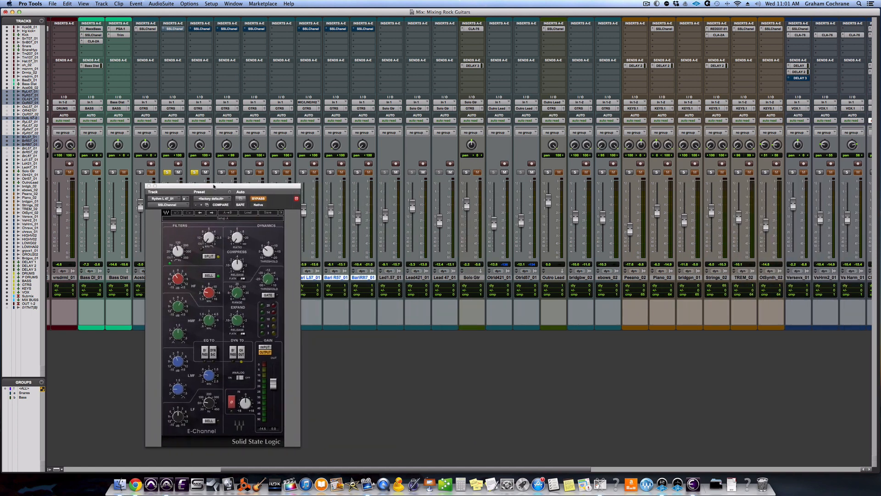
{"action": "left_click", "coordinate": [201, 29]}
{"action": "left_click_drag", "start_coordinate": [239, 184], "coordinate": [408, 188]}
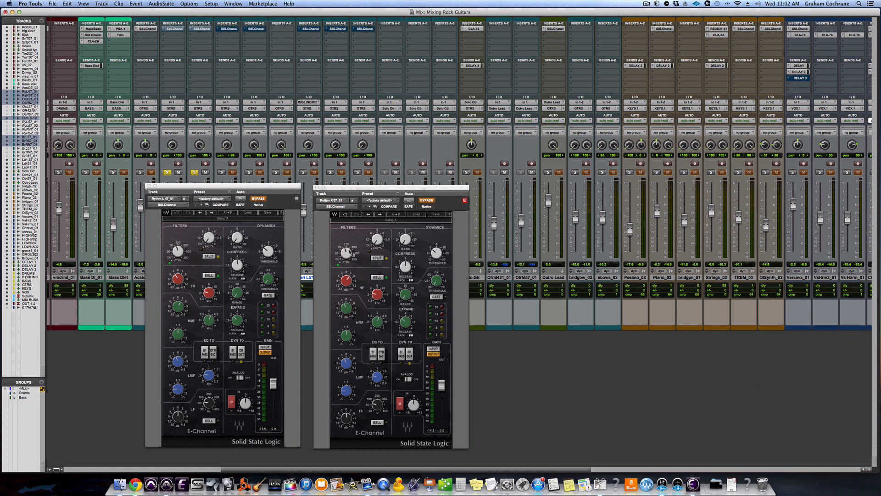
{"action": "mouse_move", "coordinate": [349, 249]}
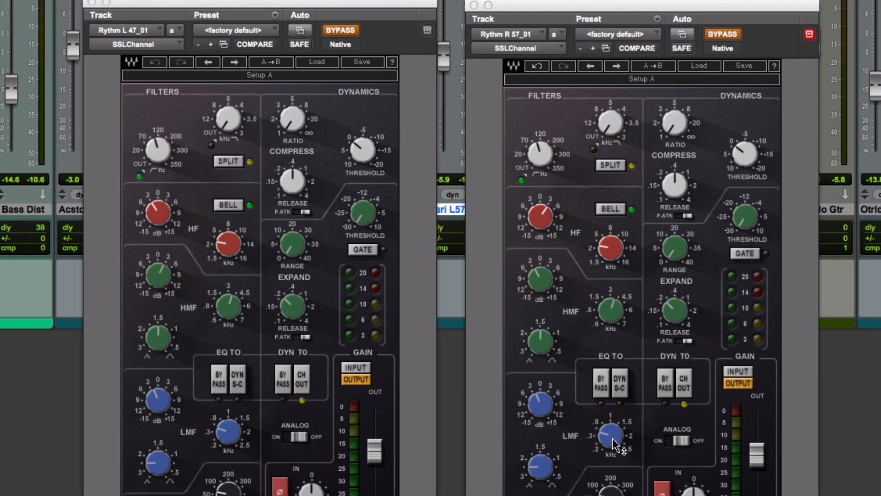
{"action": "mouse_move", "coordinate": [615, 444]}
{"action": "mouse_move", "coordinate": [225, 309]}
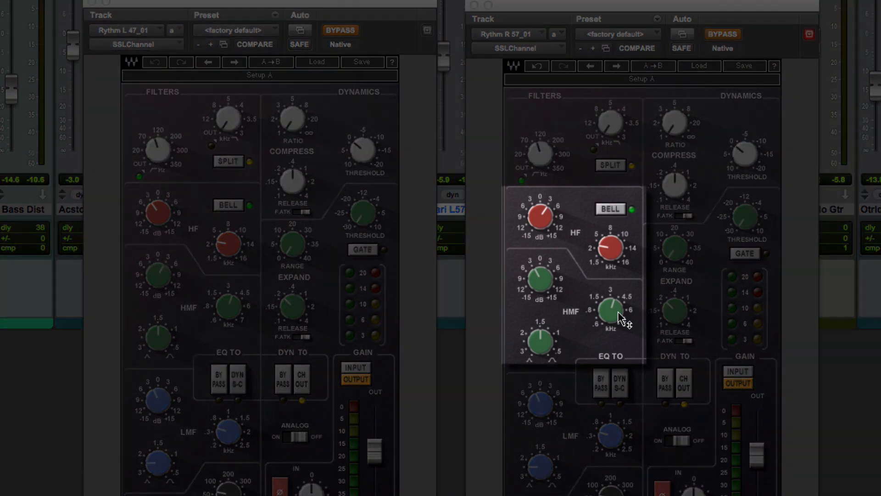
{"action": "mouse_move", "coordinate": [618, 314]}
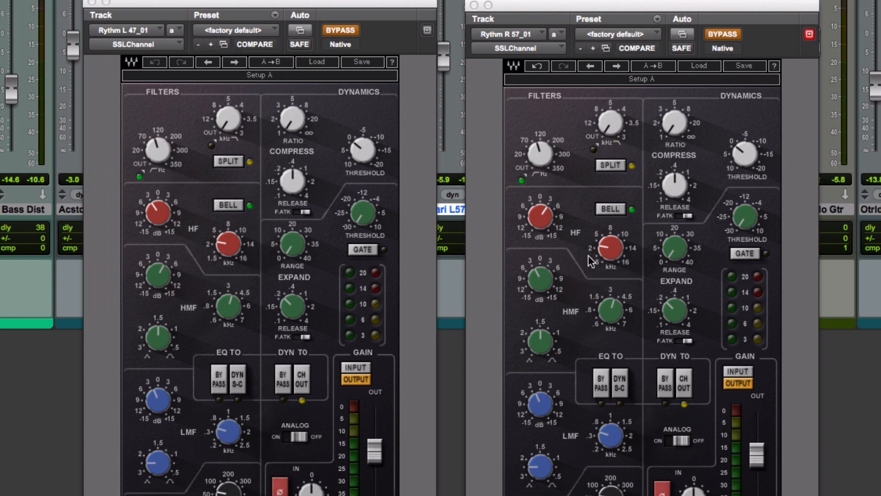
{"action": "mouse_move", "coordinate": [625, 255]}
{"action": "mouse_move", "coordinate": [239, 237]}
Move the two plug-in windows clear of the tracks, select only RythL47_01 and RythR57_01, and close the windows.
{"action": "left_click_drag", "start_coordinate": [533, 7], "coordinate": [880, 7]}
{"action": "left_click_drag", "start_coordinate": [369, 5], "coordinate": [763, 0]}
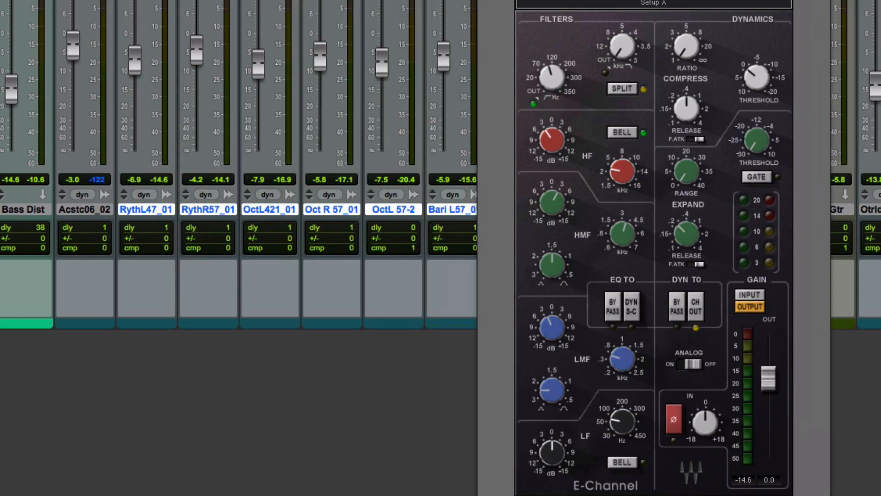
{"action": "left_click", "coordinate": [92, 205]}
{"action": "left_click", "coordinate": [163, 208]}
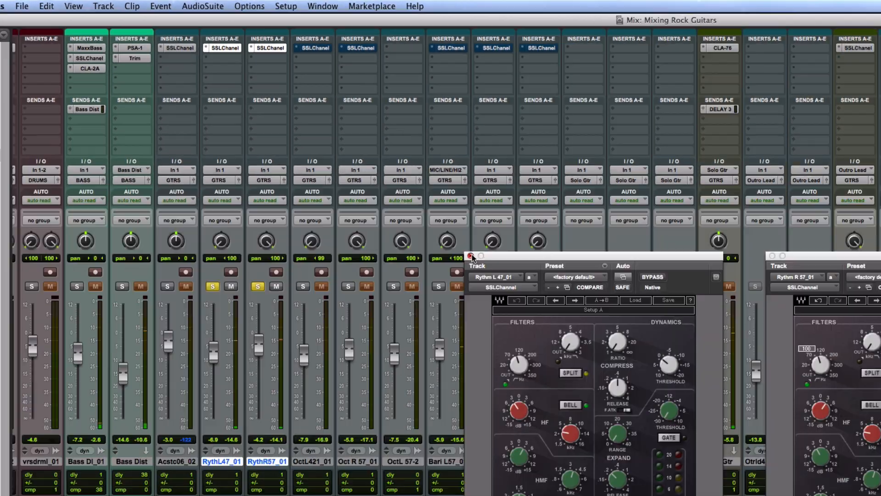
{"action": "left_click", "coordinate": [468, 255]}
{"action": "left_click", "coordinate": [503, 154]}
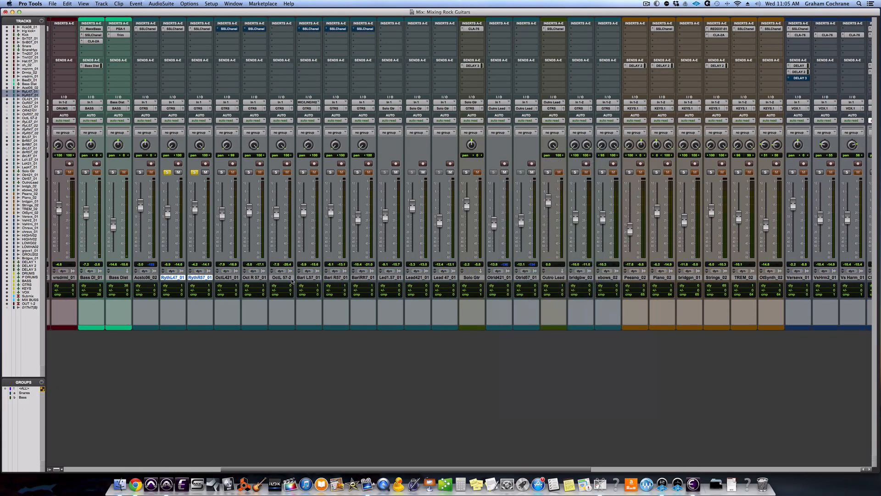
Select the three Bari guitar tracks and solo them in place of the two rhythm guitars.
{"action": "left_click", "coordinate": [305, 278]}
{"action": "left_click", "coordinate": [357, 278], "text": "shift"}
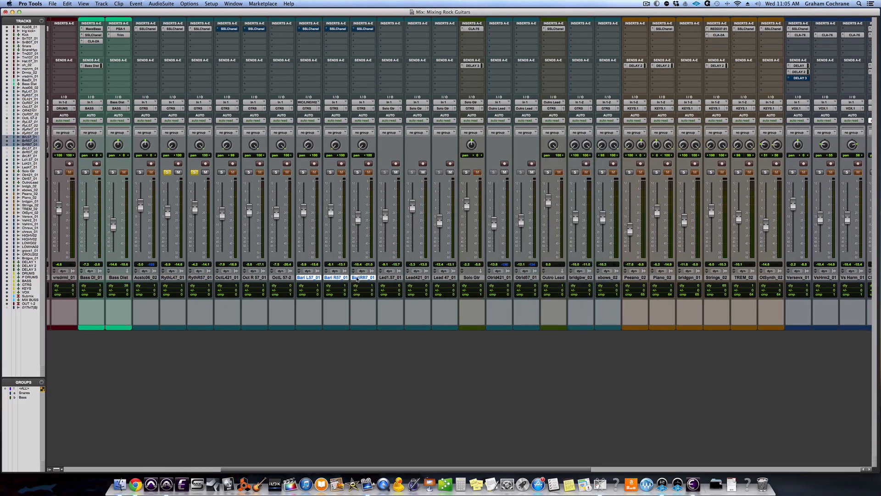
{"action": "left_click", "coordinate": [303, 172]}
{"action": "left_click", "coordinate": [330, 172]}
{"action": "left_click", "coordinate": [357, 172]}
{"action": "left_click", "coordinate": [196, 172]}
{"action": "left_click", "coordinate": [168, 173]}
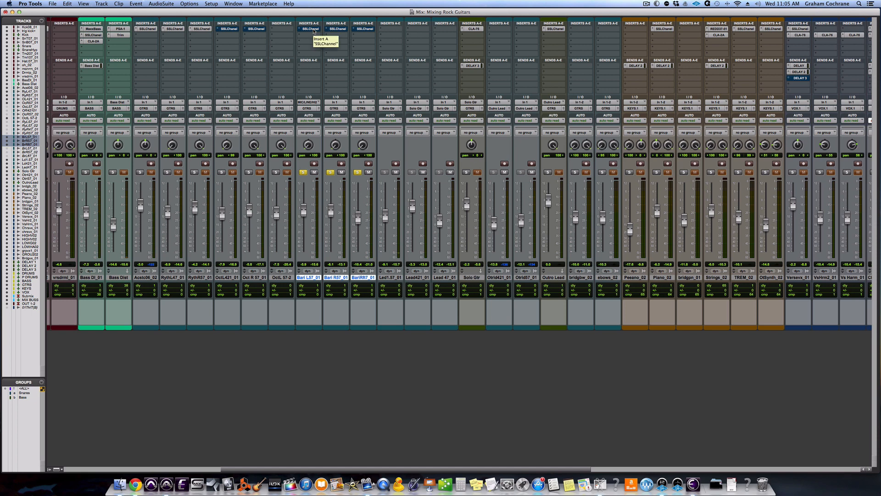
Open the SSLChannel plug-ins of the three Bari guitar tracks, keeping all the windows open side by side.
{"action": "left_click", "coordinate": [314, 31]}
{"action": "left_click_drag", "start_coordinate": [597, 155], "coordinate": [274, 166]}
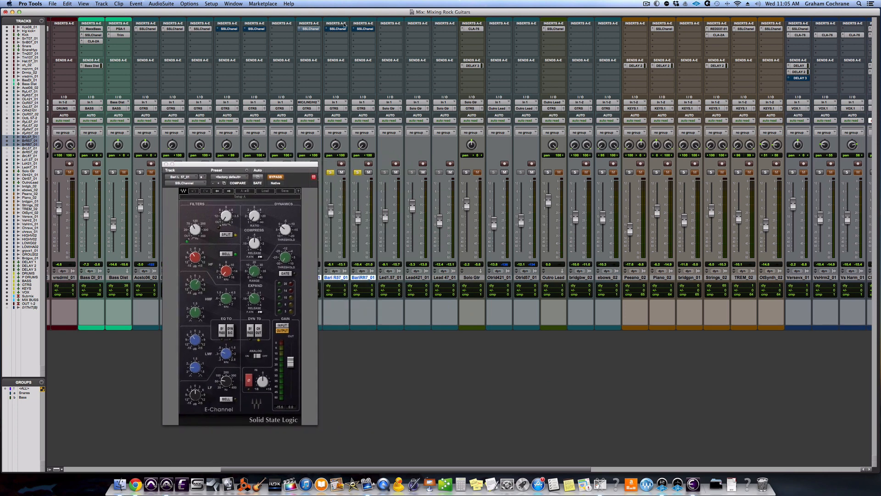
{"action": "left_click", "coordinate": [313, 176]}
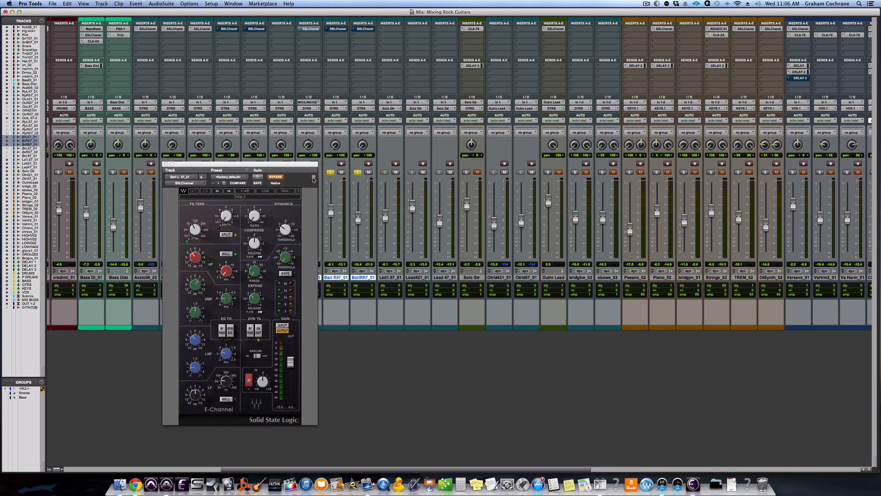
{"action": "left_click", "coordinate": [337, 28]}
{"action": "left_click_drag", "start_coordinate": [283, 167], "coordinate": [450, 167]}
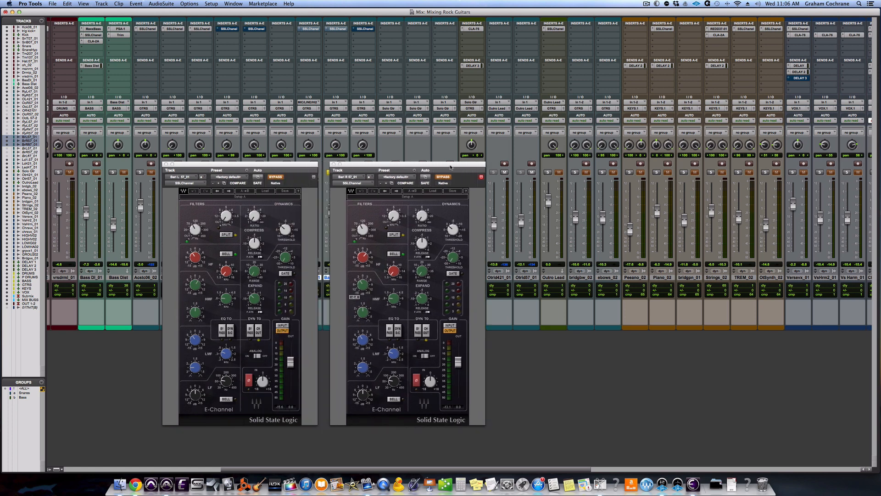
{"action": "left_click", "coordinate": [481, 177]}
{"action": "left_click", "coordinate": [369, 28]}
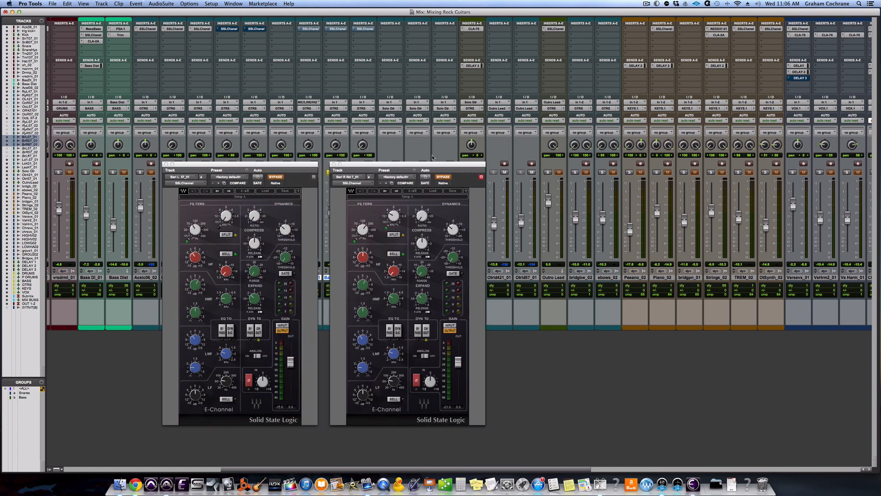
{"action": "left_click_drag", "start_coordinate": [437, 165], "coordinate": [600, 164]}
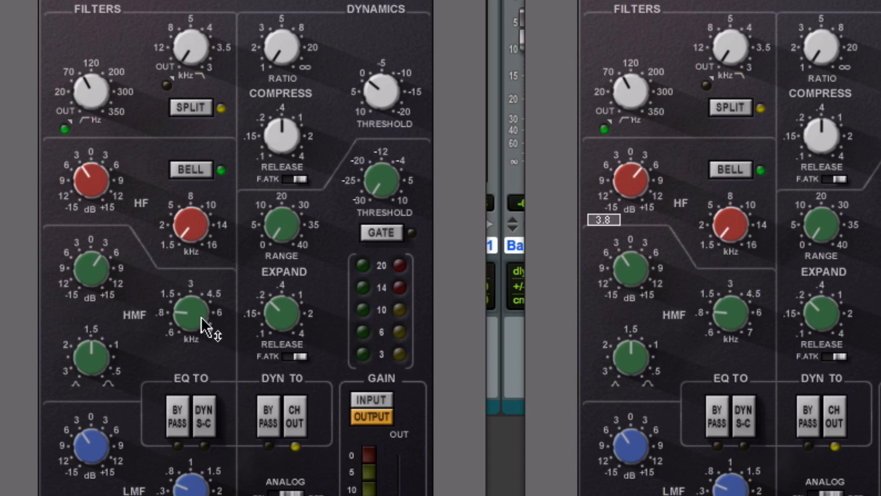
Examine the HF, HMF and LMF settings of the three Bari guitar plug-ins, then close their windows.
{"action": "mouse_move", "coordinate": [201, 318]}
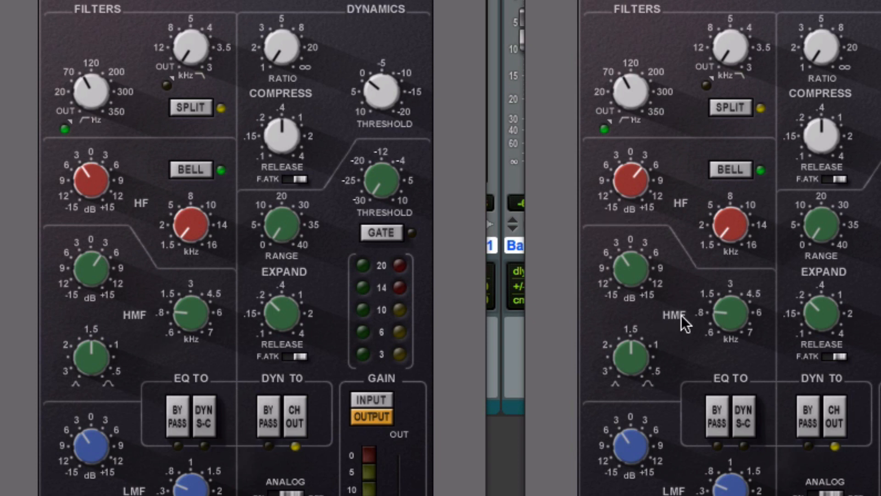
{"action": "mouse_move", "coordinate": [747, 318]}
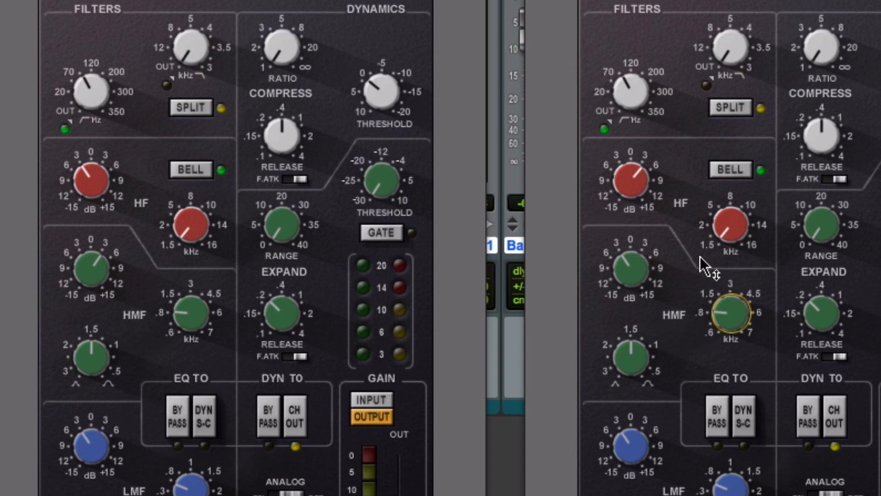
{"action": "mouse_move", "coordinate": [734, 236]}
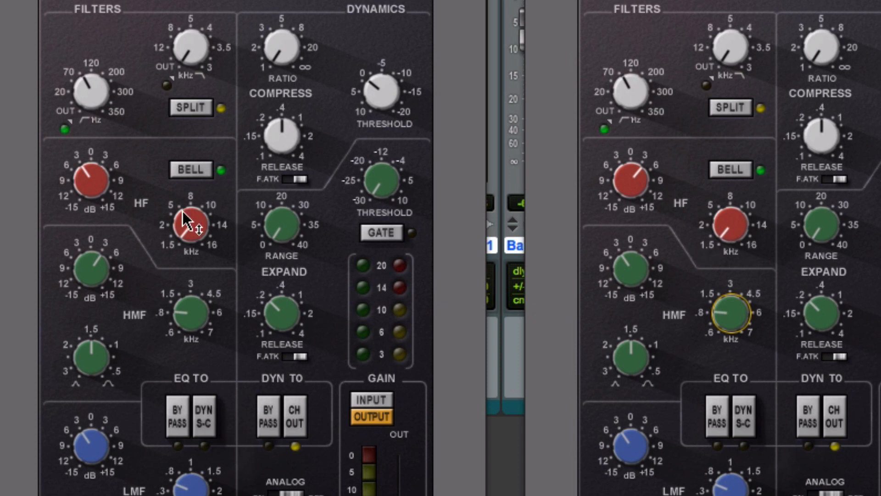
{"action": "mouse_move", "coordinate": [188, 229]}
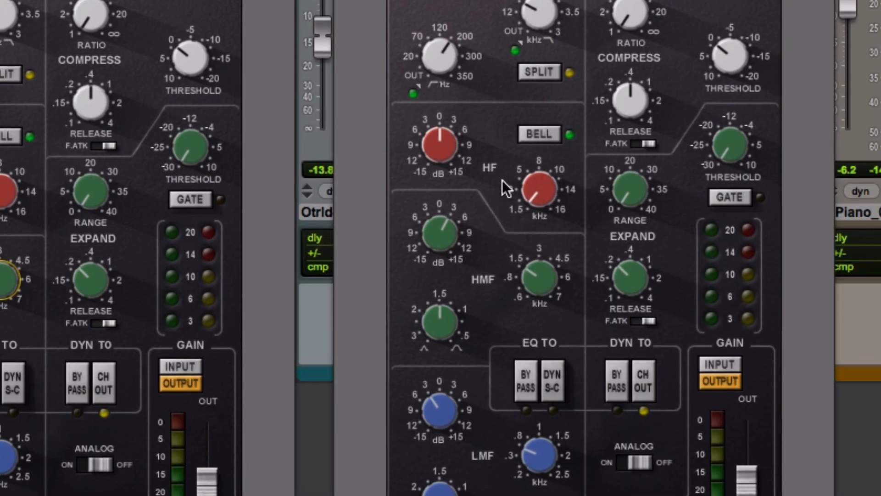
{"action": "mouse_move", "coordinate": [538, 287]}
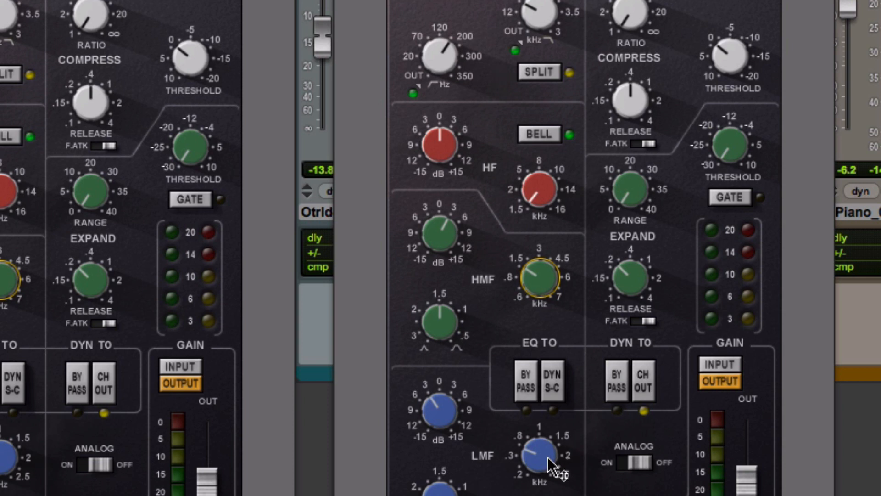
{"action": "mouse_move", "coordinate": [550, 461]}
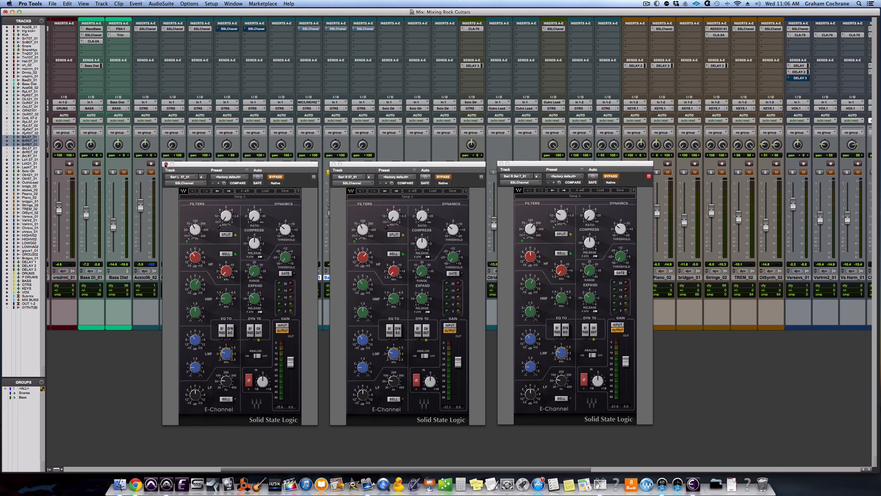
{"action": "left_click", "coordinate": [166, 164]}
{"action": "left_click", "coordinate": [333, 163]}
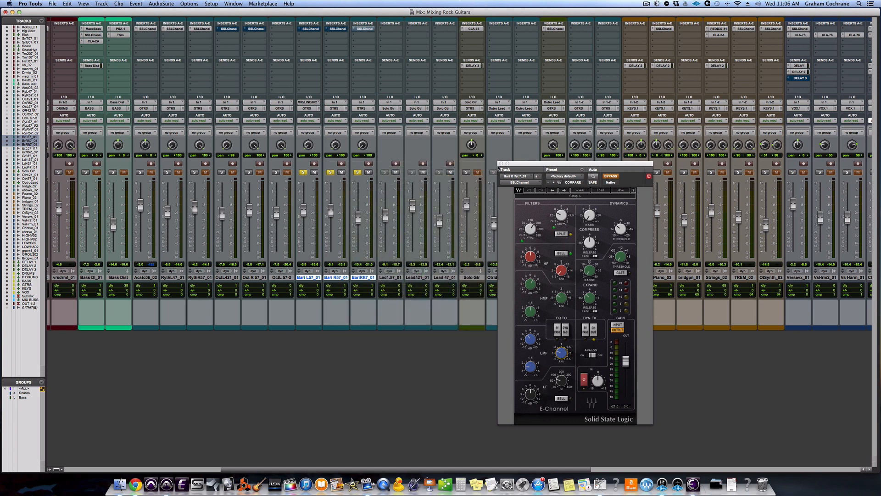
{"action": "left_click", "coordinate": [501, 164]}
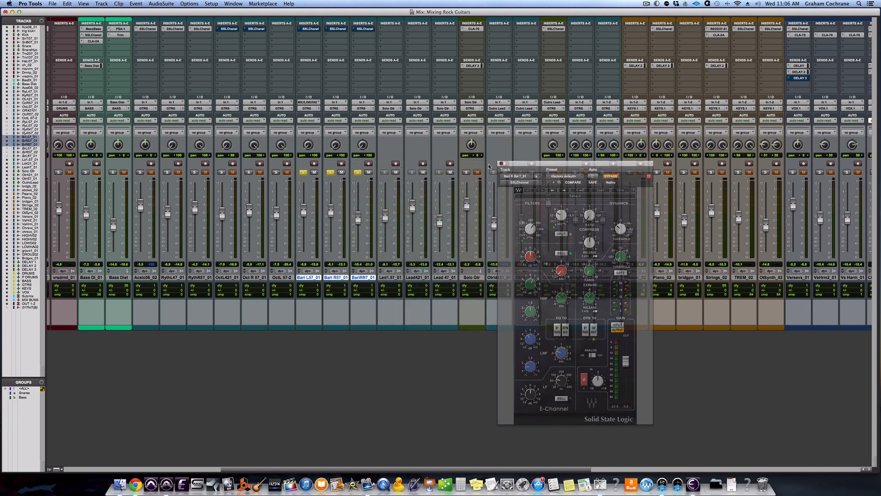
Solo both rhythm guitar tracks together with the already soloed Bari guitars.
{"action": "left_click", "coordinate": [193, 173]}
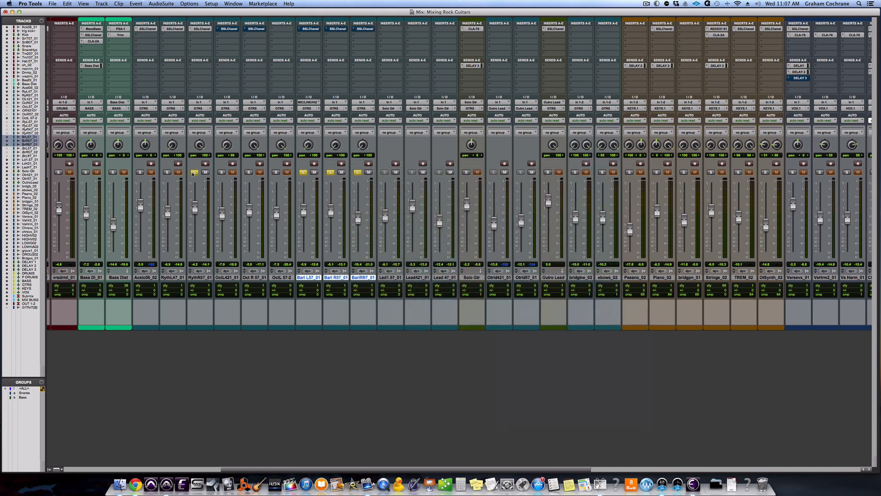
{"action": "left_click", "coordinate": [167, 172]}
Bypass the rhythm guitars' SSLChannel inserts, close the plug-in window, and extend the track selection from the Bari guitars back to RythL47_01.
{"action": "left_click", "coordinate": [200, 29]}
{"action": "left_click", "coordinate": [199, 29], "text": "super"}
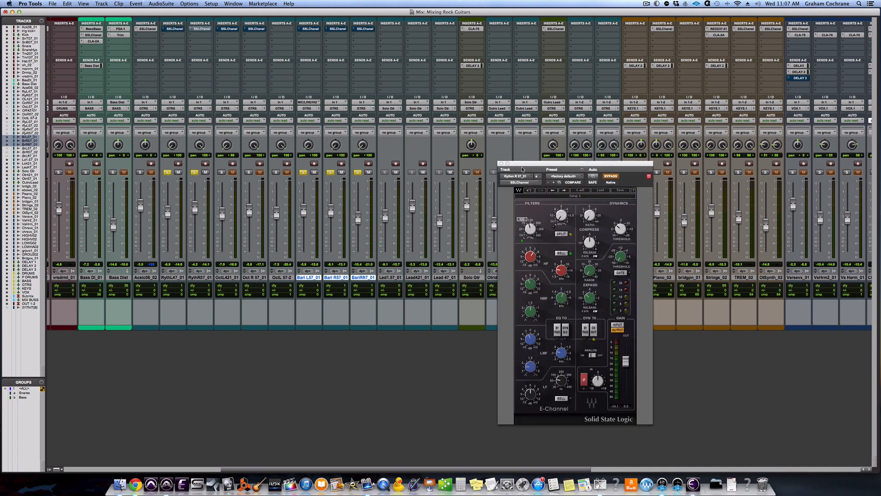
{"action": "left_click", "coordinate": [501, 164]}
{"action": "left_click", "coordinate": [172, 278], "text": "shift"}
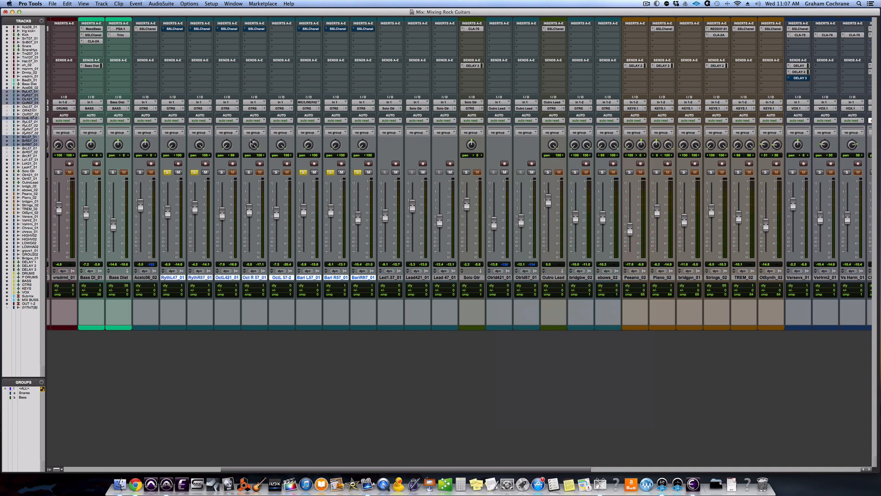
Play the soloed guitars and compare the selected tracks' SSLChannel inserts bypassed and active, leaving them active.
{"action": "key", "text": "space"}
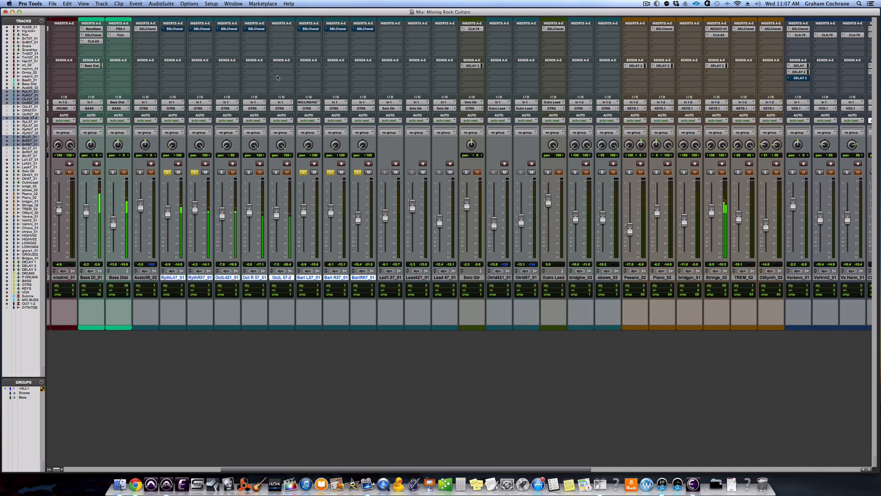
{"action": "left_click", "coordinate": [311, 30], "text": "alt+shift+super"}
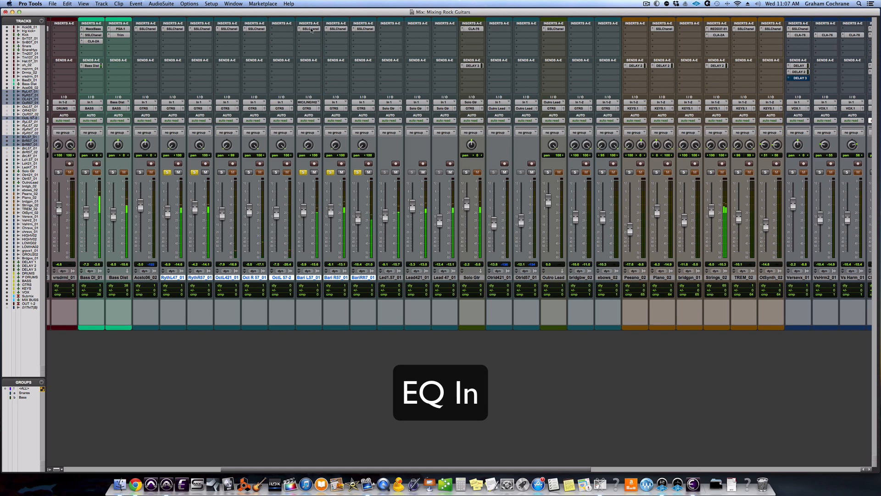
{"action": "left_click", "coordinate": [311, 30], "text": "alt+shift+super"}
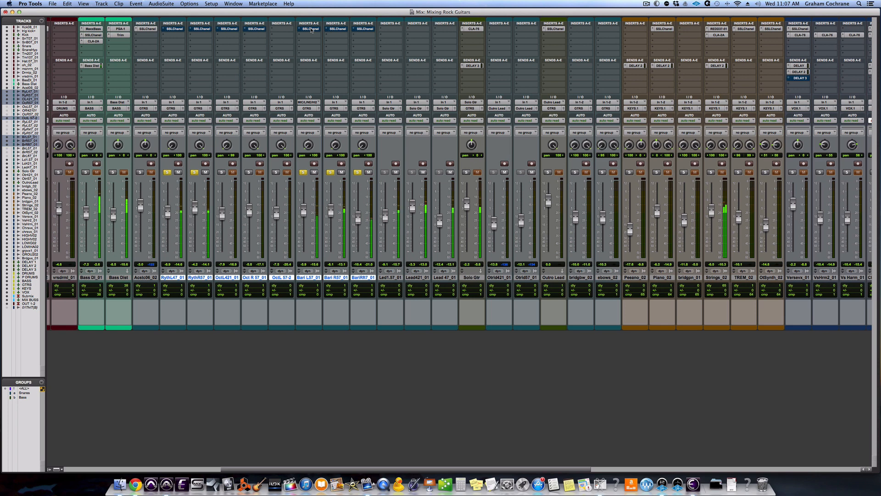
{"action": "left_click", "coordinate": [311, 29], "text": "alt+shift+super"}
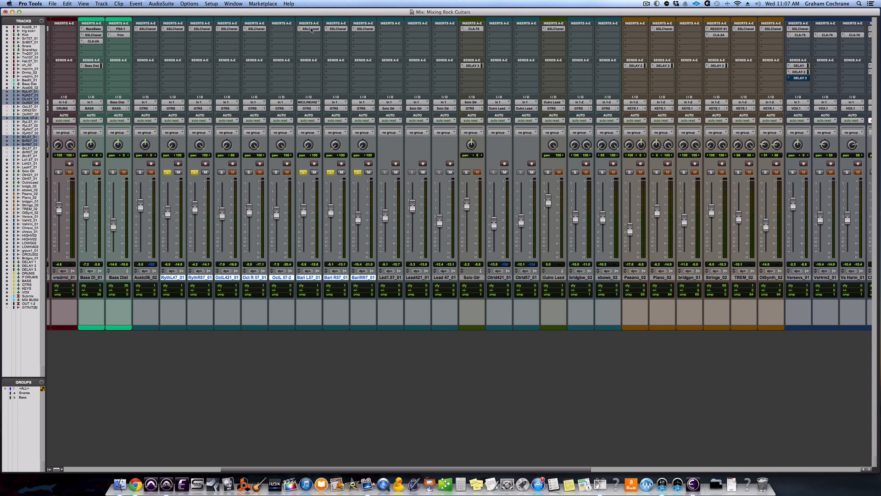
Replay the soloed guitars, alternating all selected SSLChannel inserts between active and bypassed, and leave them bypassed.
{"action": "key", "text": "space"}
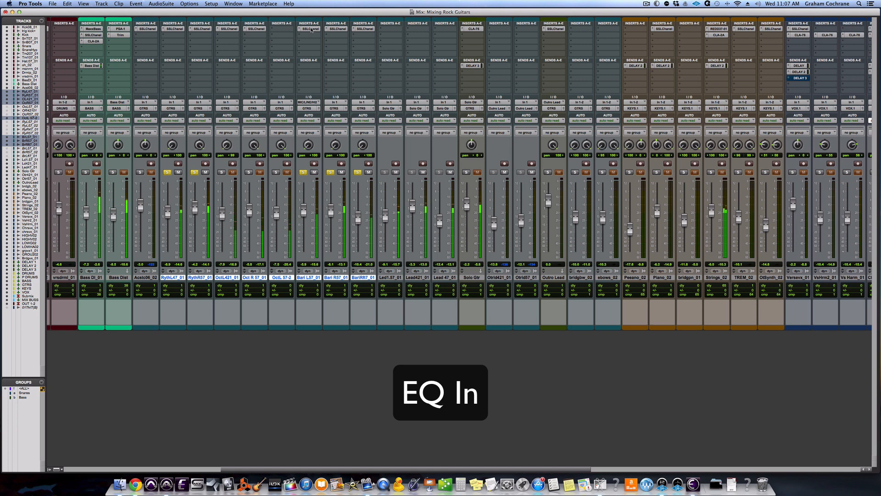
{"action": "left_click", "coordinate": [311, 29], "text": "alt+shift+super"}
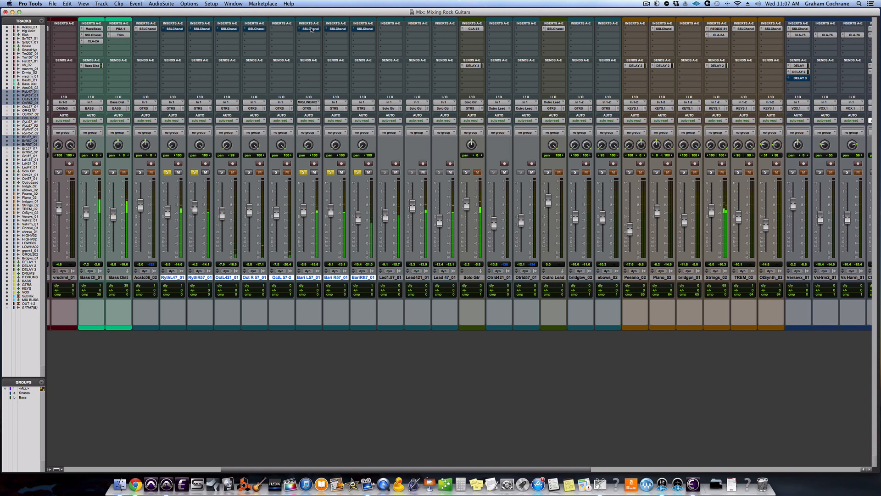
{"action": "left_click", "coordinate": [311, 29], "text": "alt+shift+super"}
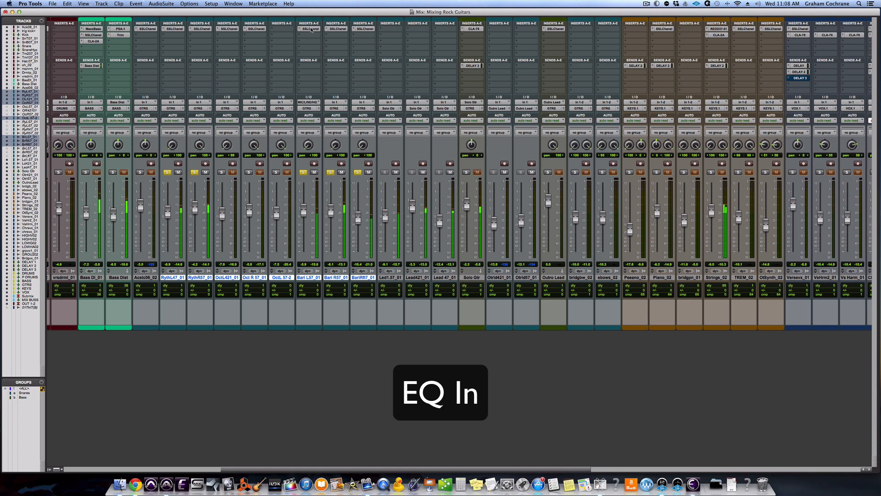
{"action": "left_click", "coordinate": [311, 30], "text": "alt+shift+super"}
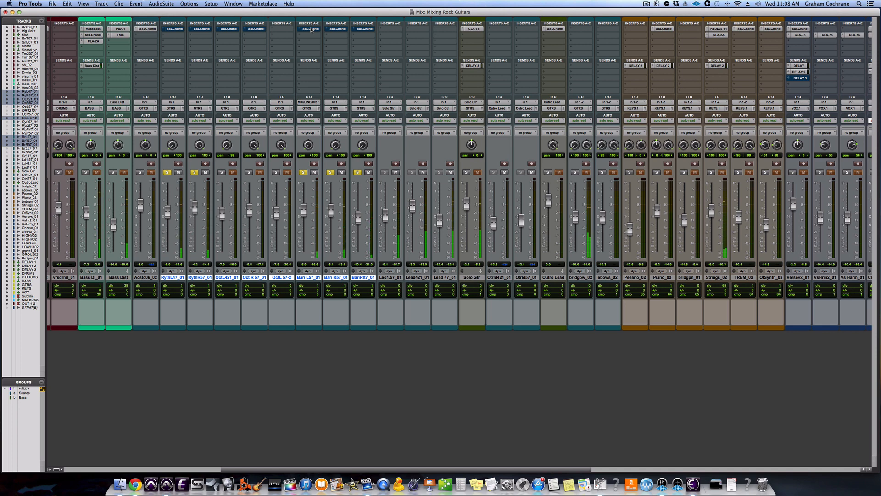
Clear all solos and compare the selected guitars' SSLChannel inserts active and bypassed during full-mix playback, ending with them bypassed.
{"action": "left_click", "coordinate": [303, 172], "text": "alt"}
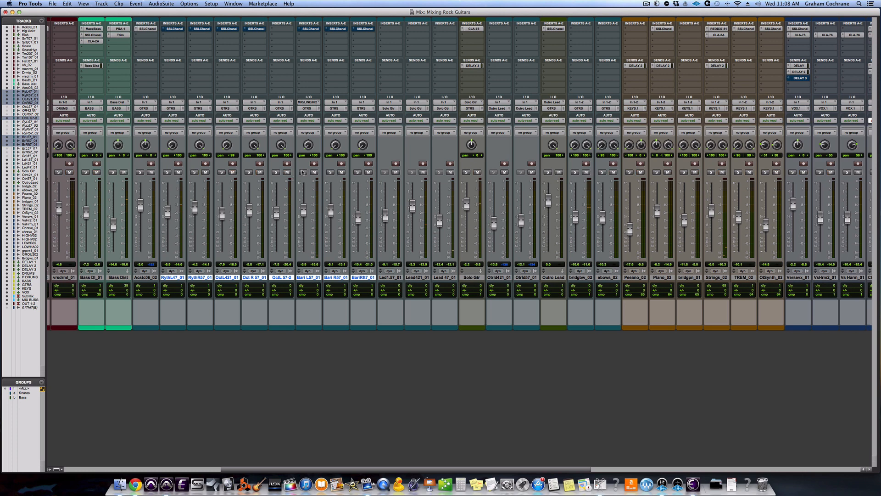
{"action": "left_click", "coordinate": [312, 30], "text": "alt+shift+super"}
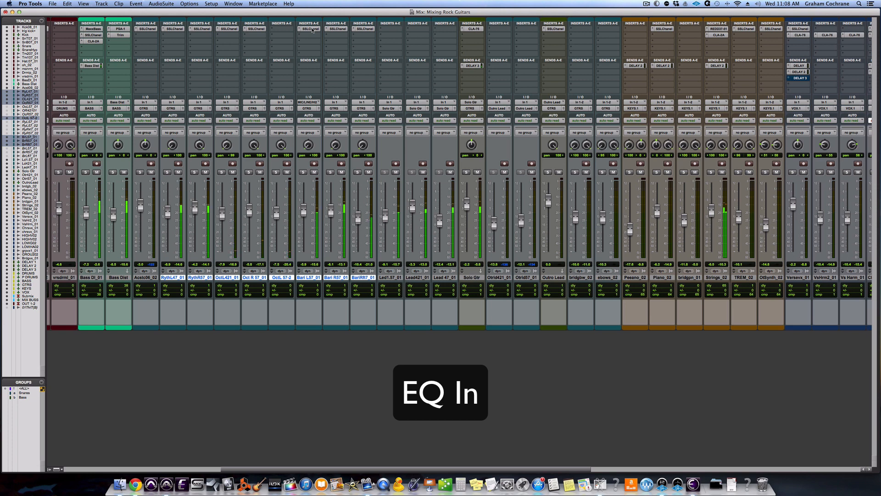
{"action": "left_click", "coordinate": [312, 30], "text": "alt+shift+super"}
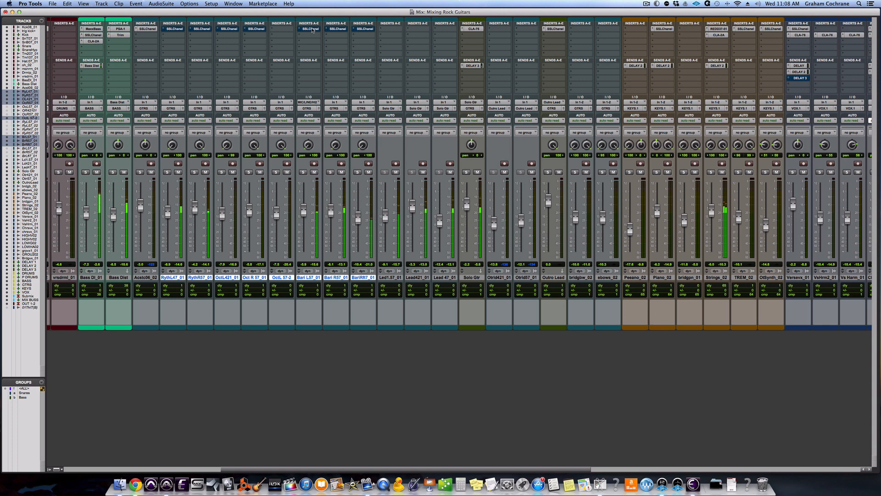
{"action": "left_click", "coordinate": [312, 30], "text": "alt+shift+super"}
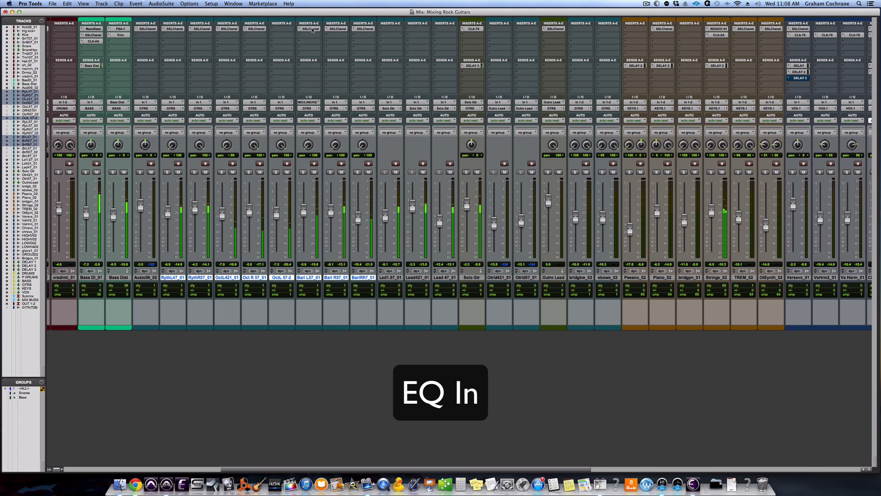
{"action": "left_click", "coordinate": [311, 29], "text": "alt+shift+super"}
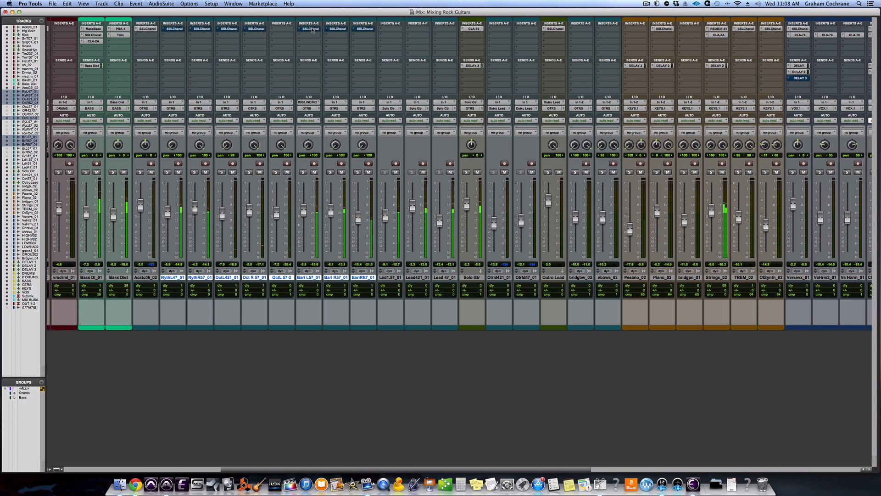
{"action": "left_click", "coordinate": [311, 29], "text": "alt+shift+super"}
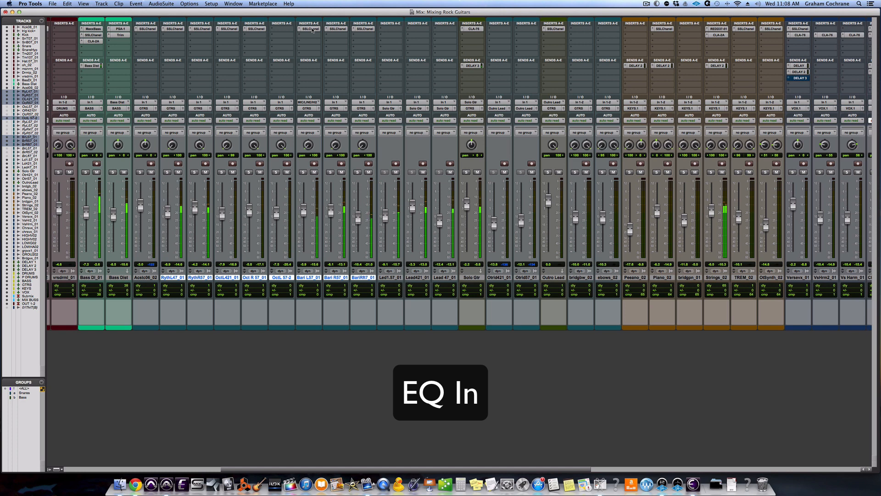
{"action": "left_click", "coordinate": [311, 28], "text": "alt+shift+super"}
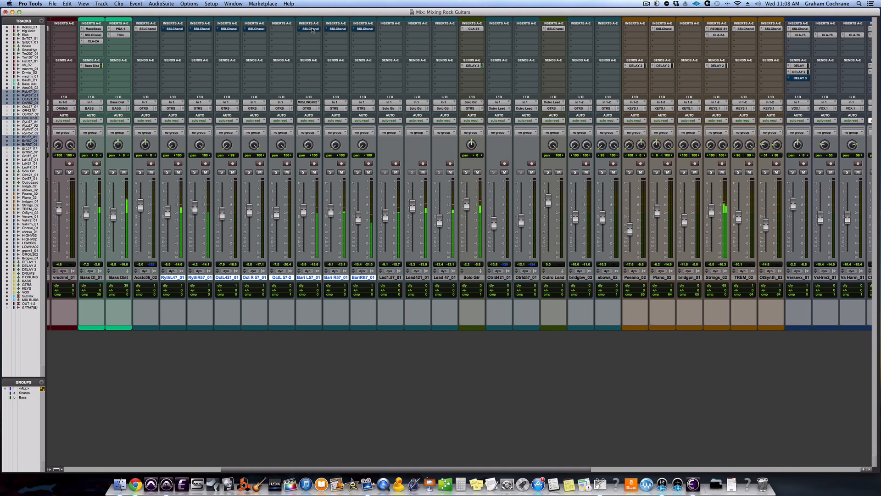